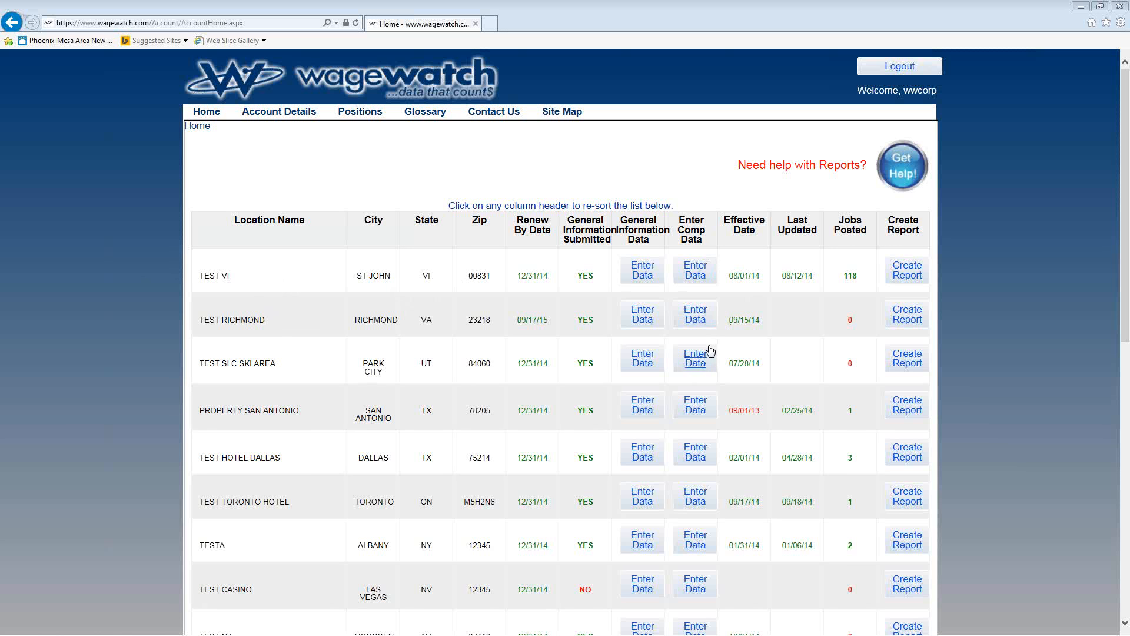
Step: Open compensation data entry for the TEST RICHMOND location and choose the Online submission method
left_click(696, 321)
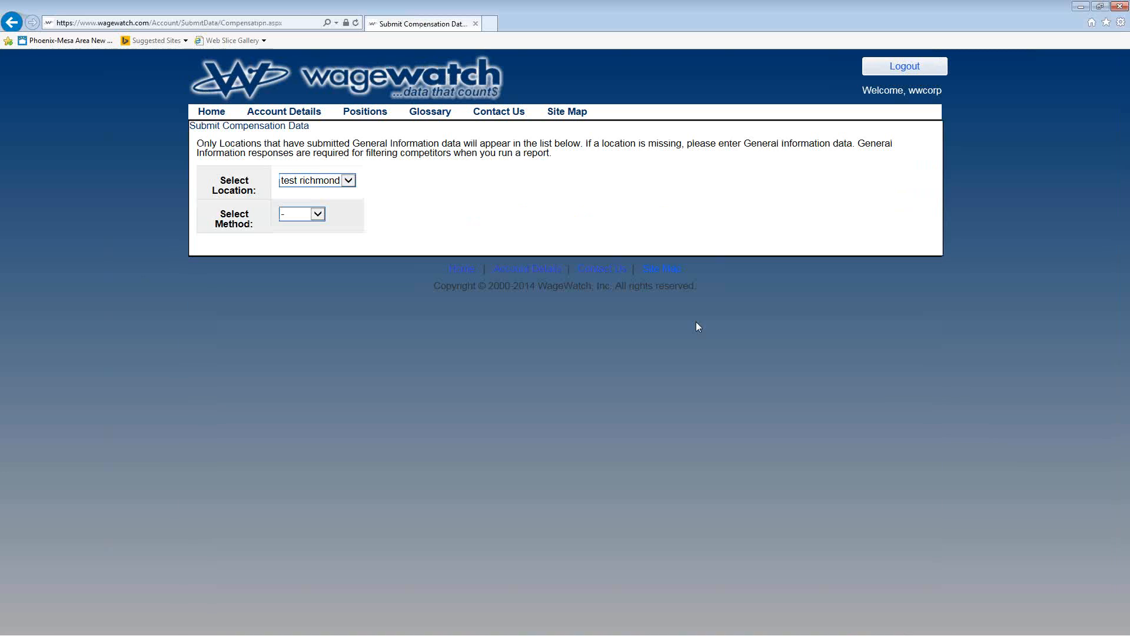
left_click(317, 213)
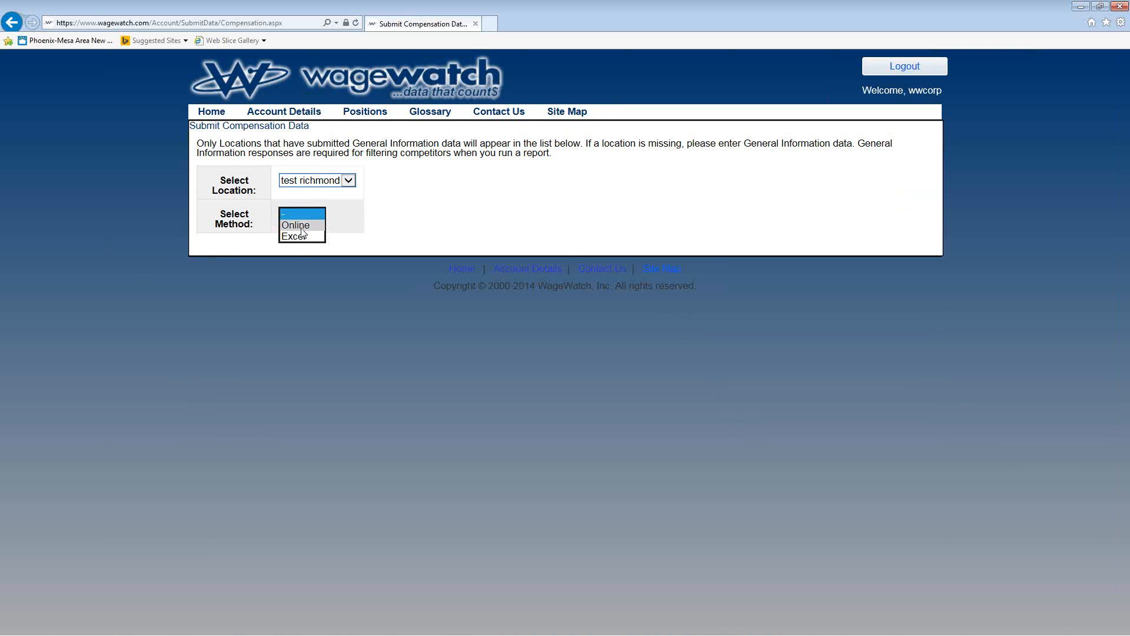
left_click(296, 225)
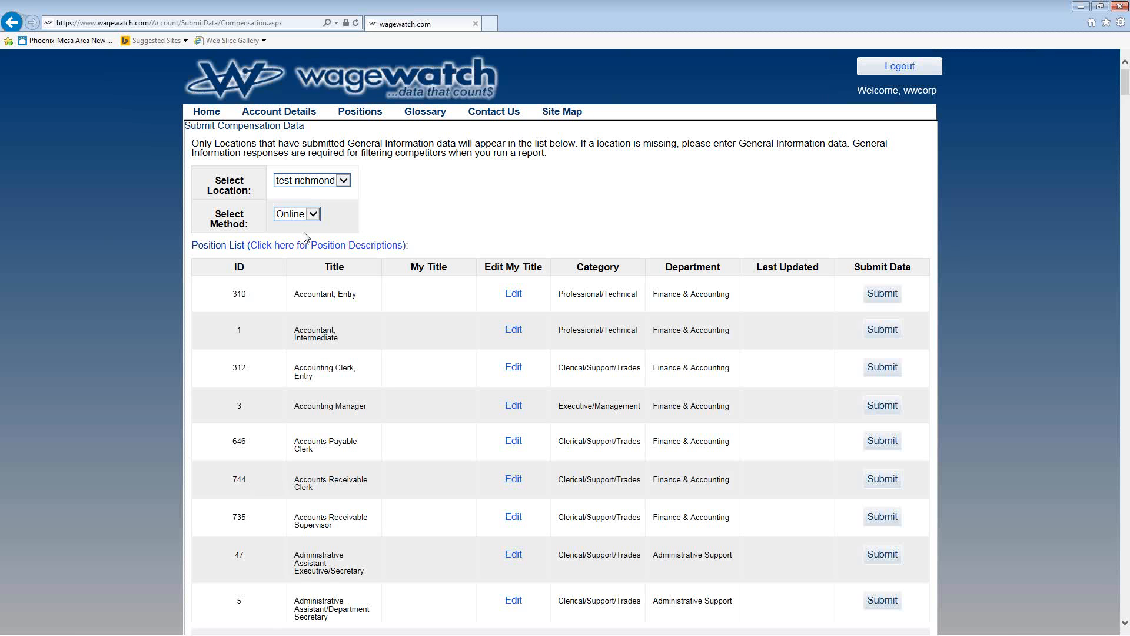
Step: Sort the position list by ID
scroll(171, 315, "down", 3)
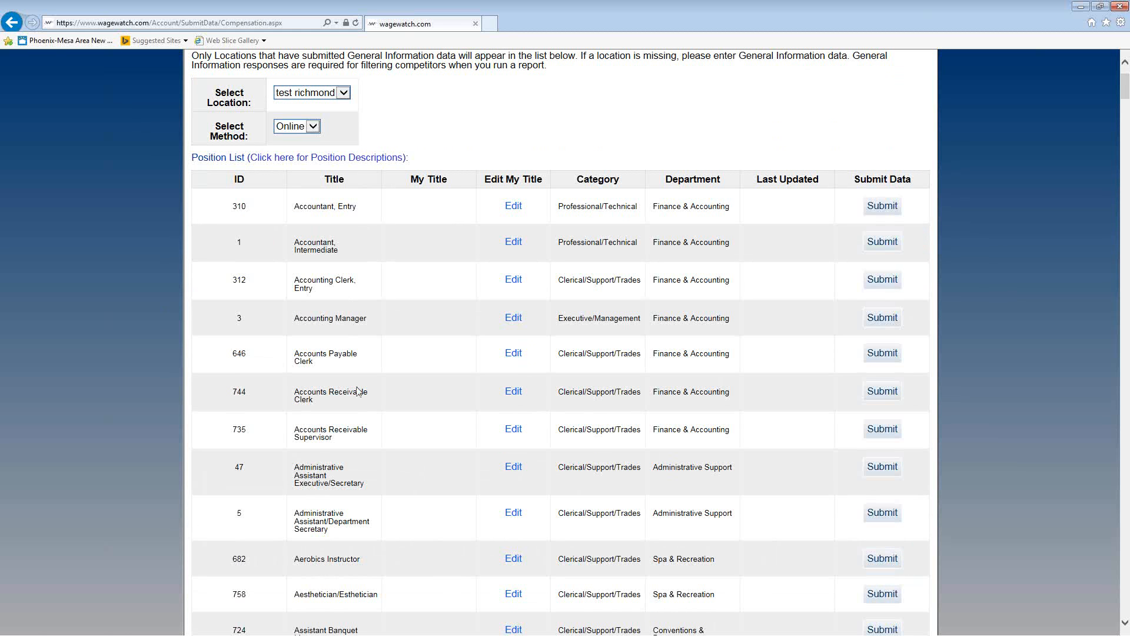
left_click(242, 183)
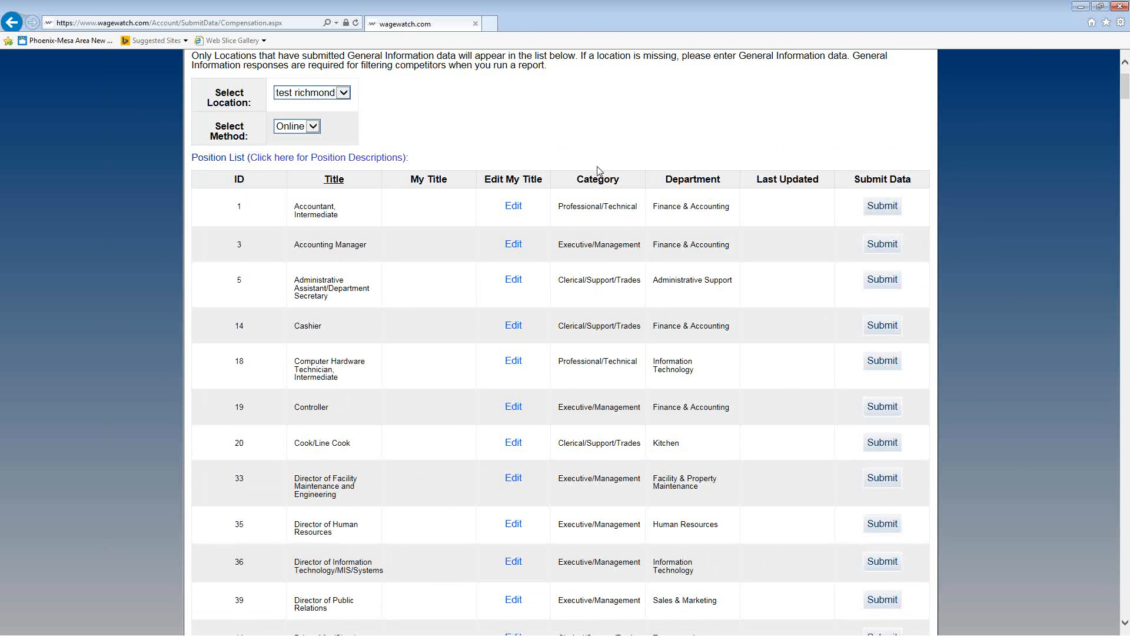
scroll(471, 256, "down", 3)
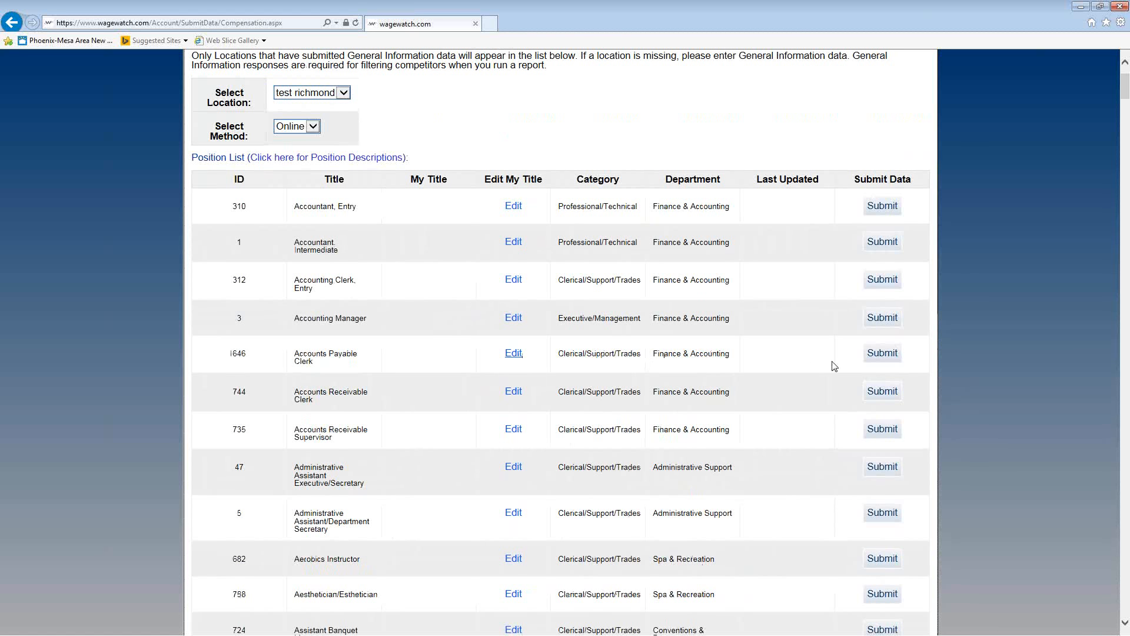
Step: Open the Accounts Payable Clerk submission form and set it to Hourly data with 2 employees in the position
left_click(882, 361)
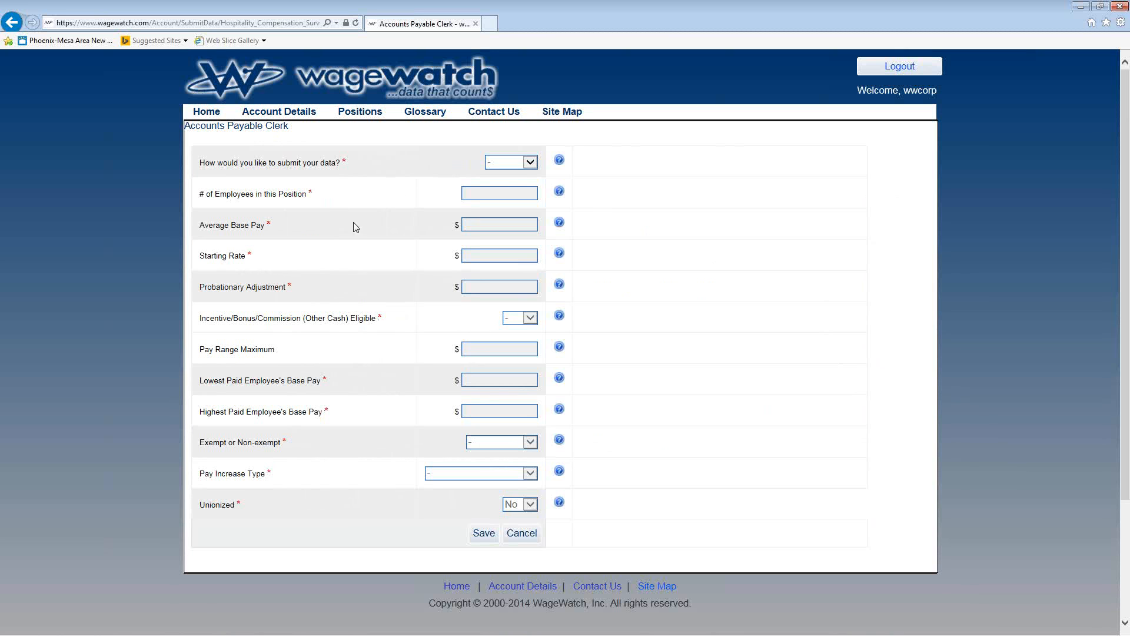
left_click(535, 164)
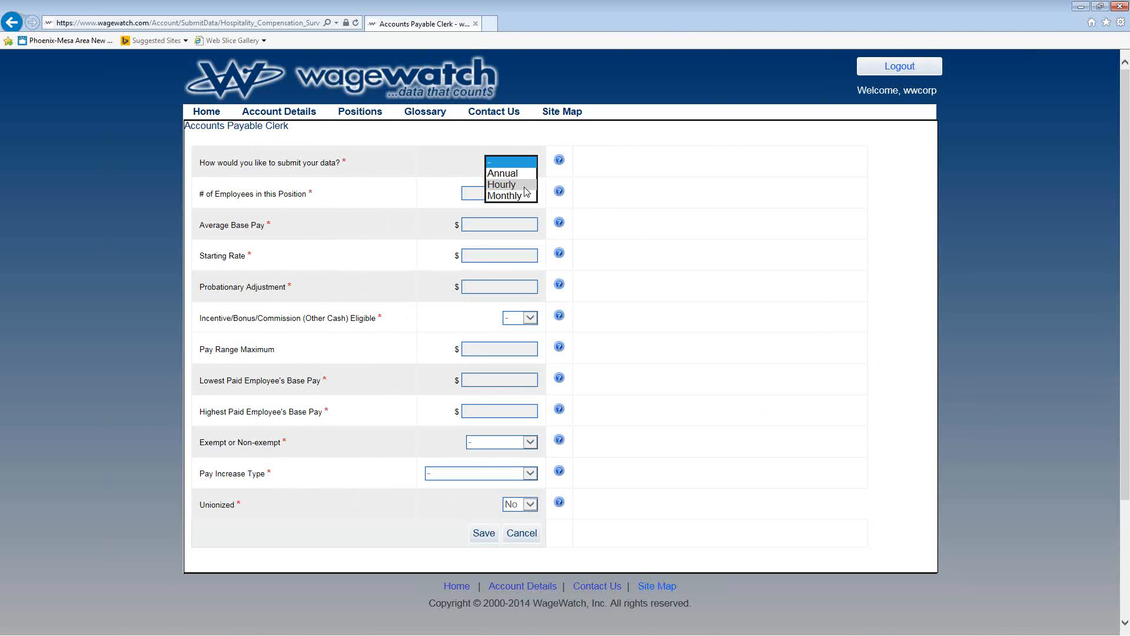
left_click(524, 186)
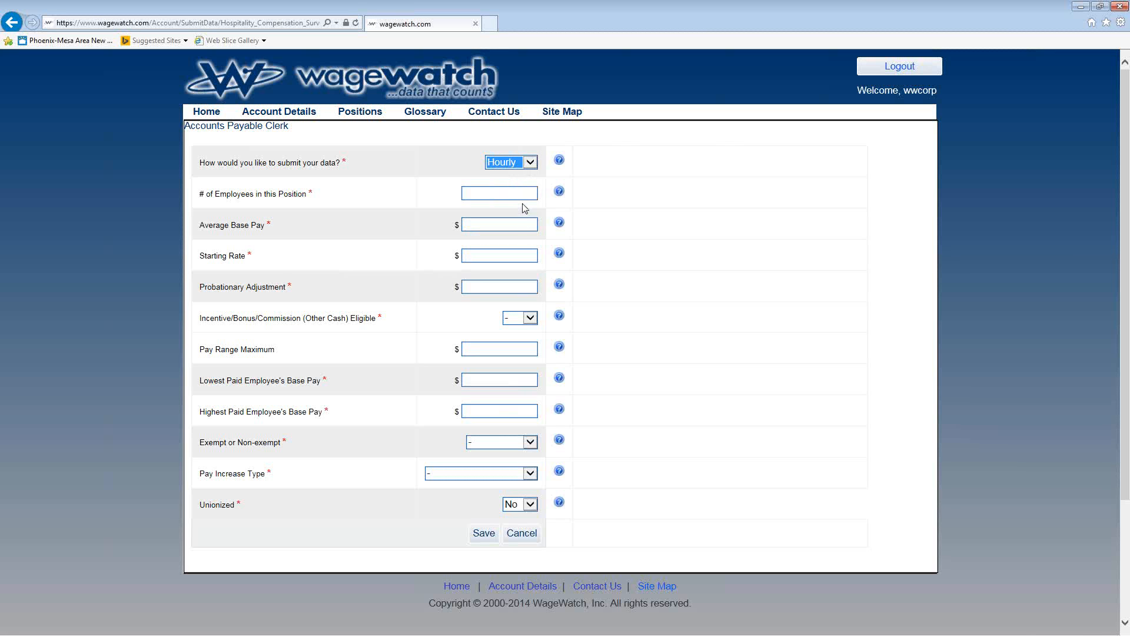
left_click(524, 195)
type("2")
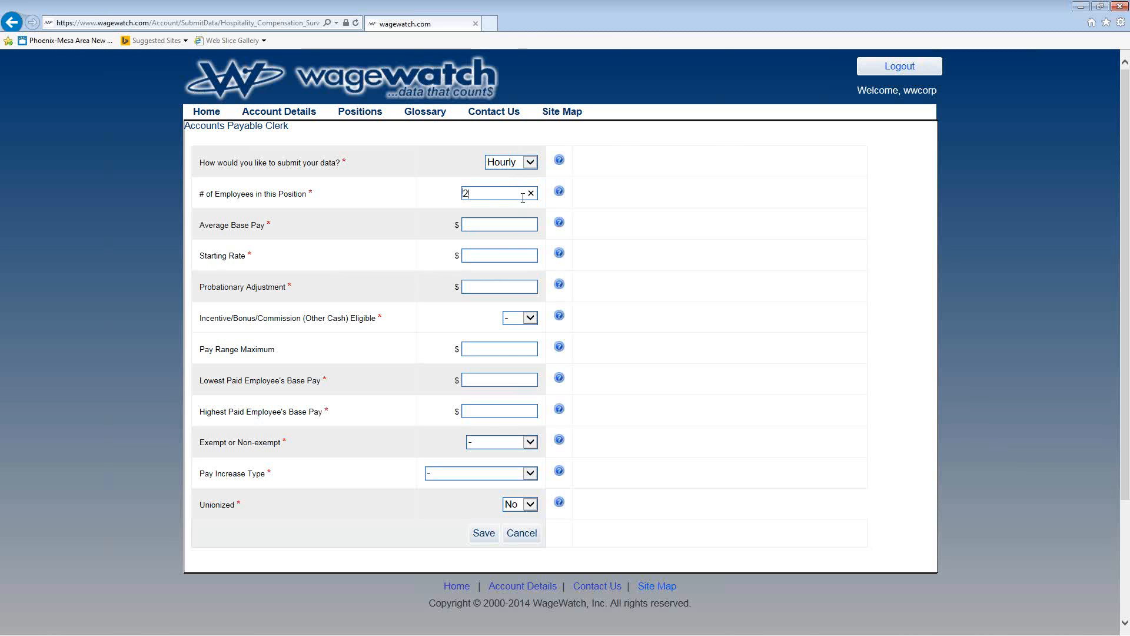
Step: Check the Average Base Pay help note, and set the average base pay to 15.00 and the starting rate to 14.50
left_click(509, 223)
mouse_move(559, 228)
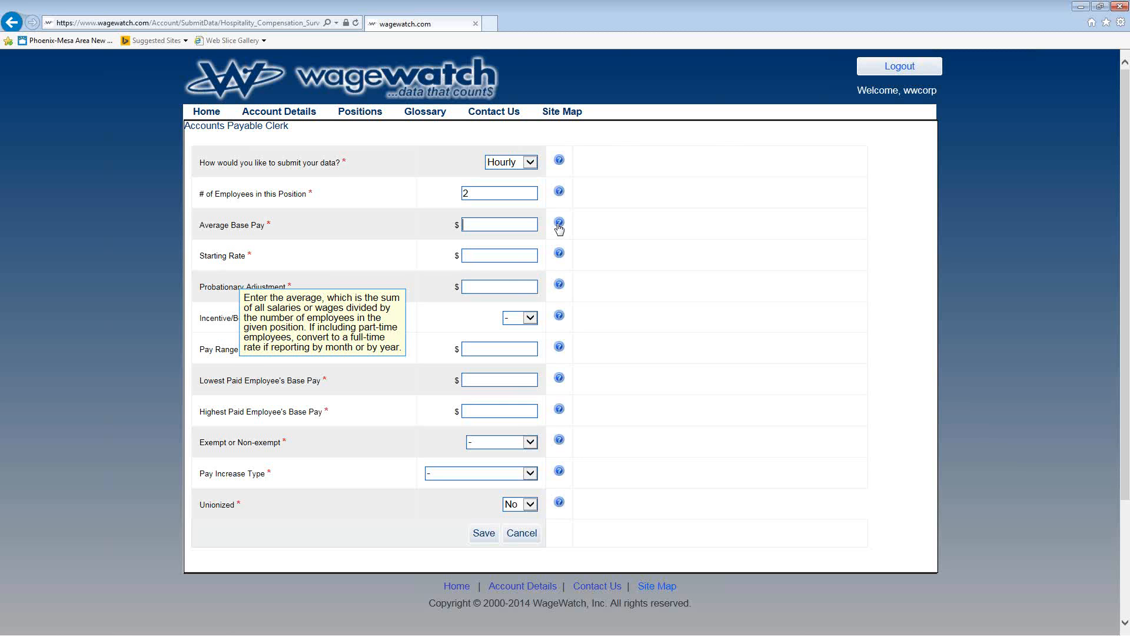
left_click(520, 226)
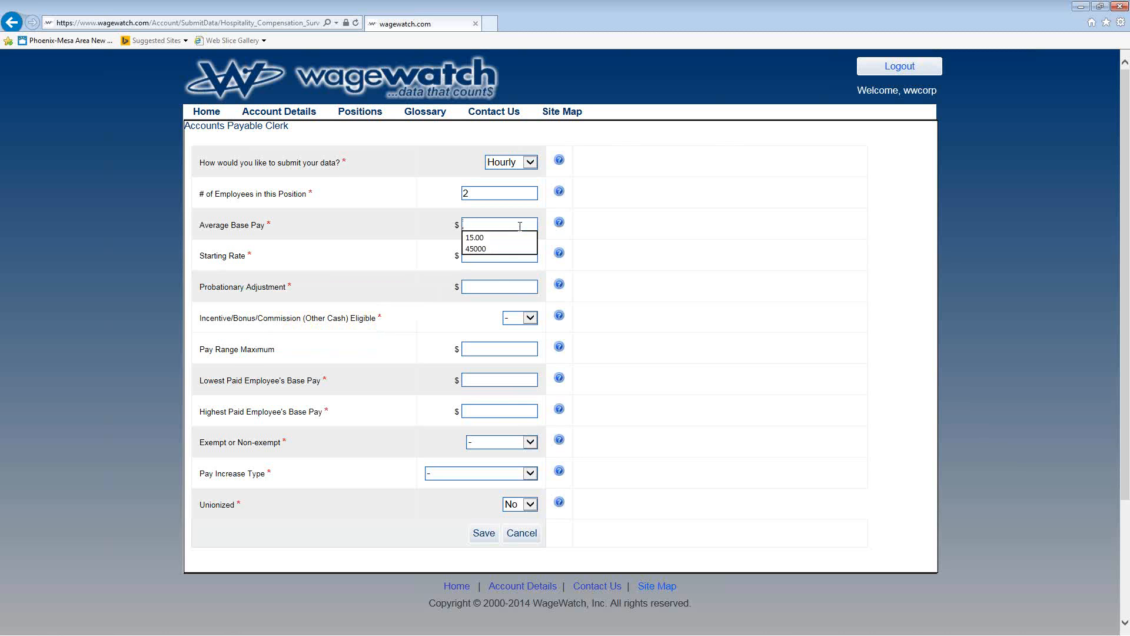
type("15")
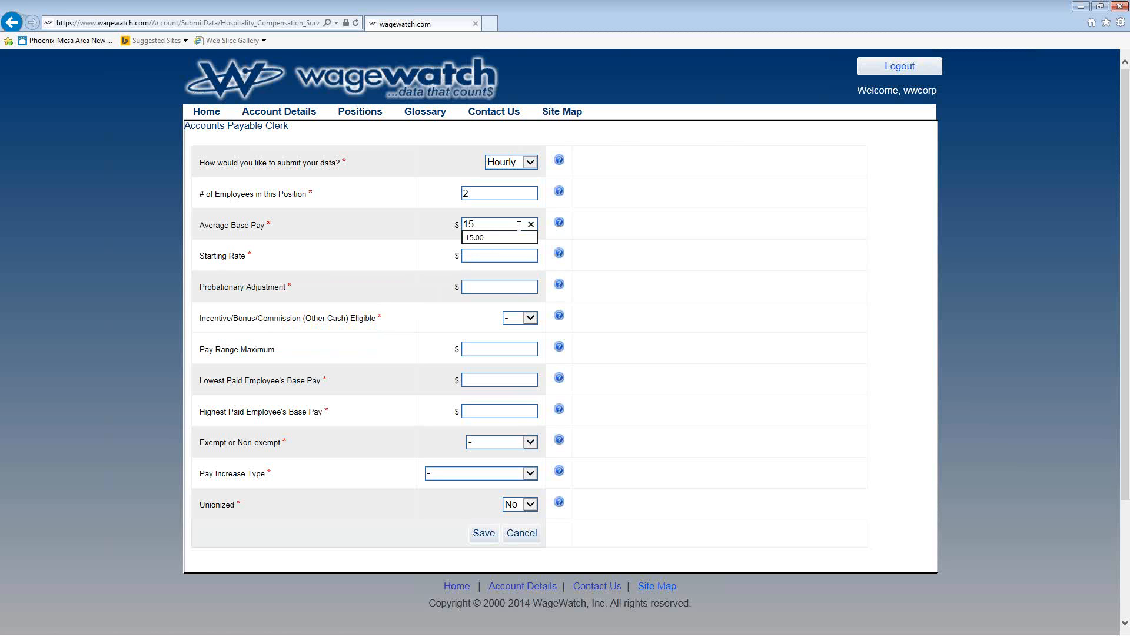
left_click(488, 237)
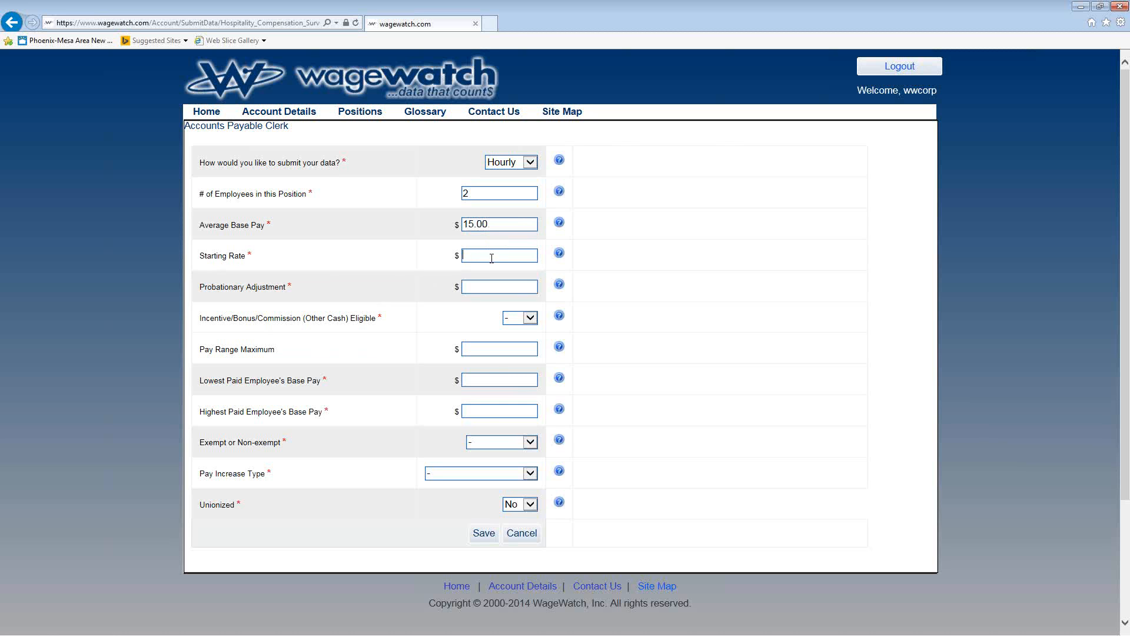
left_click(491, 258)
type("14.50")
Step: Set the probationary adjustment to .50 and the incentive/bonus/commission eligibility to No
left_click(488, 289)
type(".50")
left_click(531, 319)
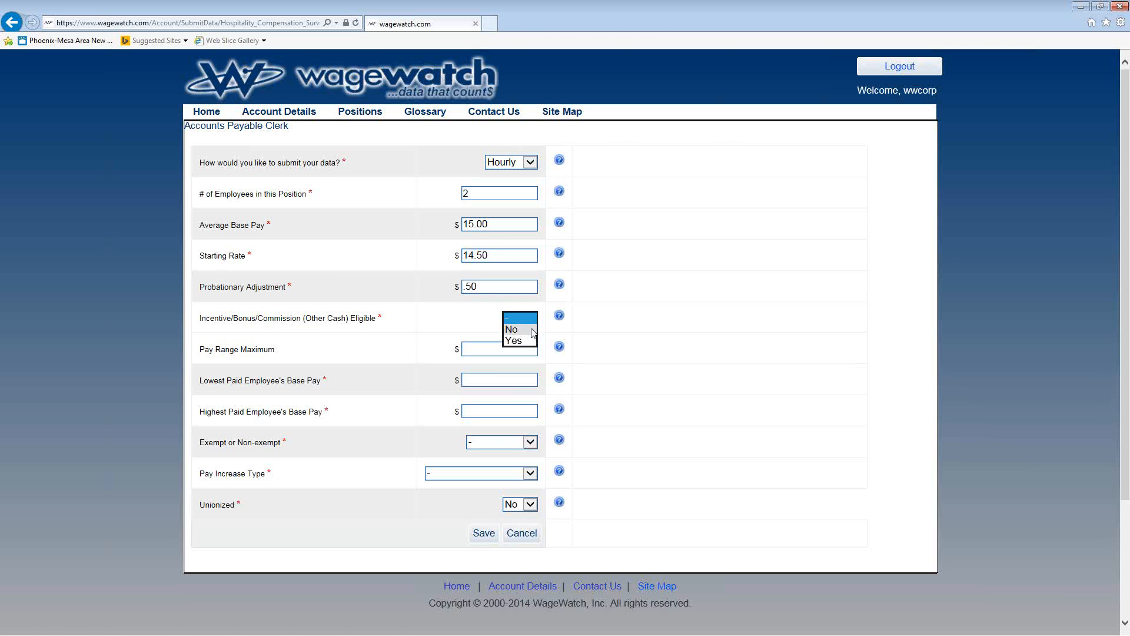
left_click(531, 330)
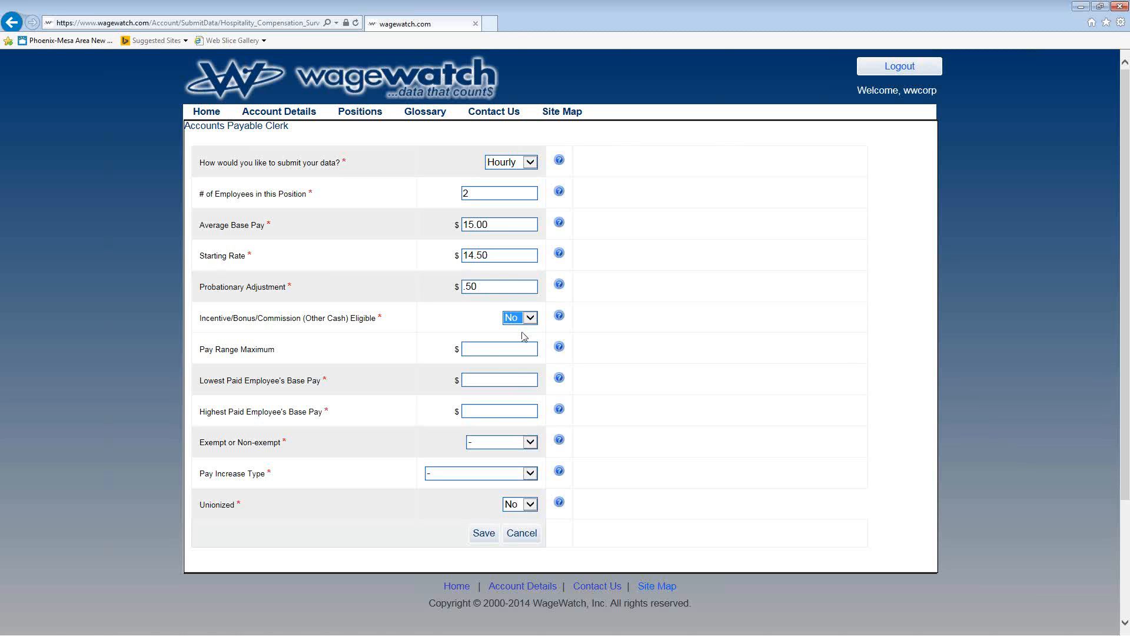
Step: Set both the lowest and the highest paid employee's base pay to 15.00
left_click(507, 378)
type("15.00")
left_click(494, 406)
type("15.00")
Step: Classify the position as Non-exempt with a Flat-Across-the-board pay increase type
left_click(528, 445)
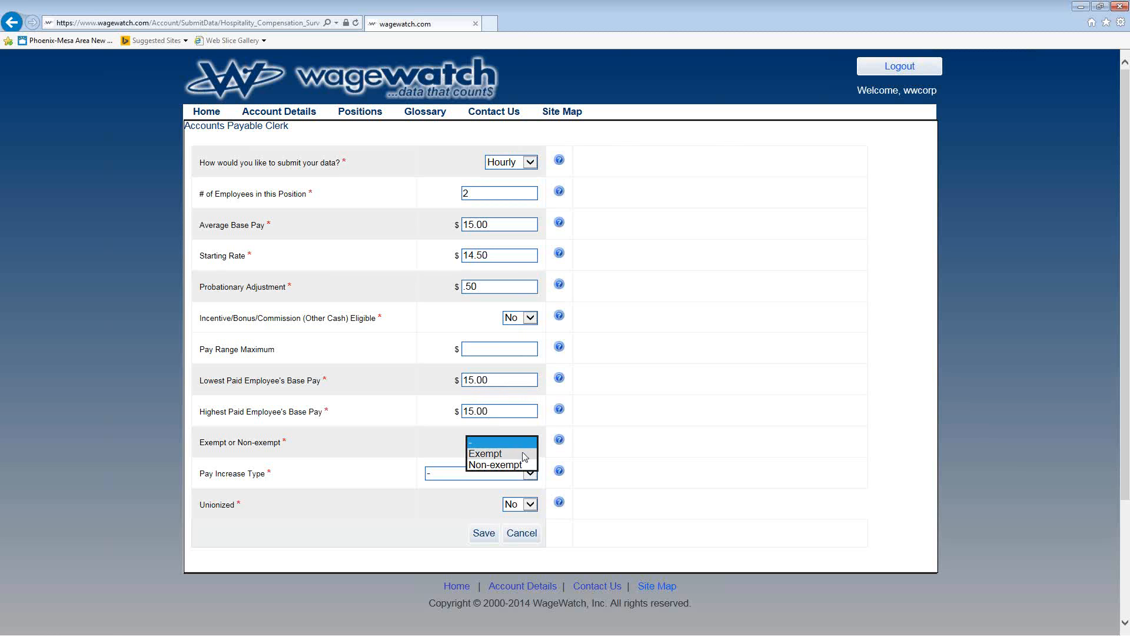
left_click(521, 465)
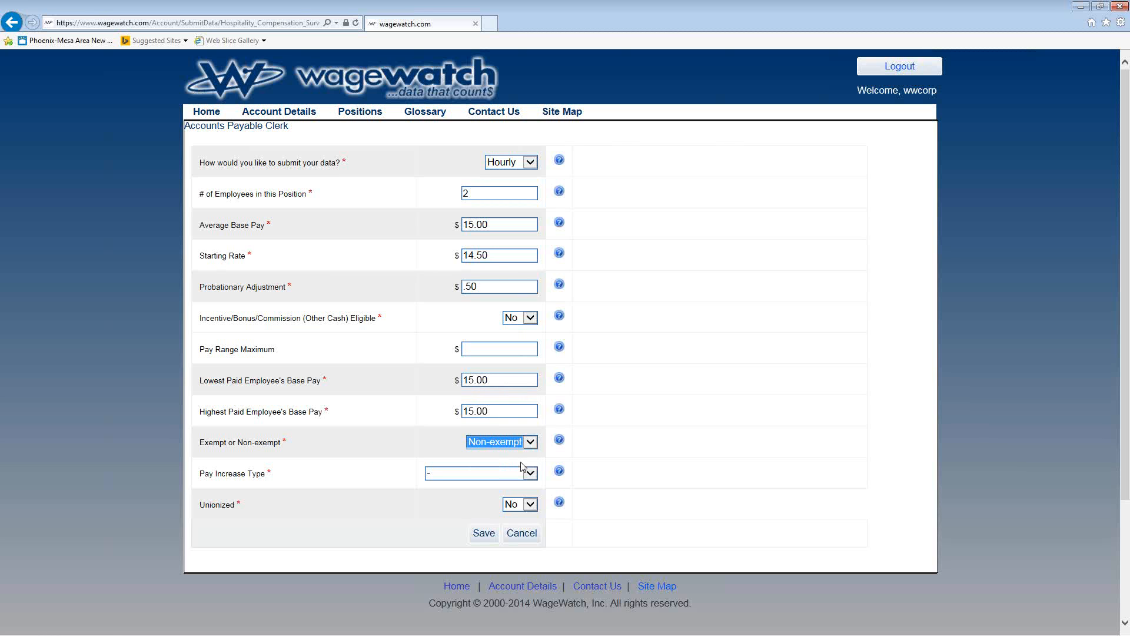
left_click(529, 472)
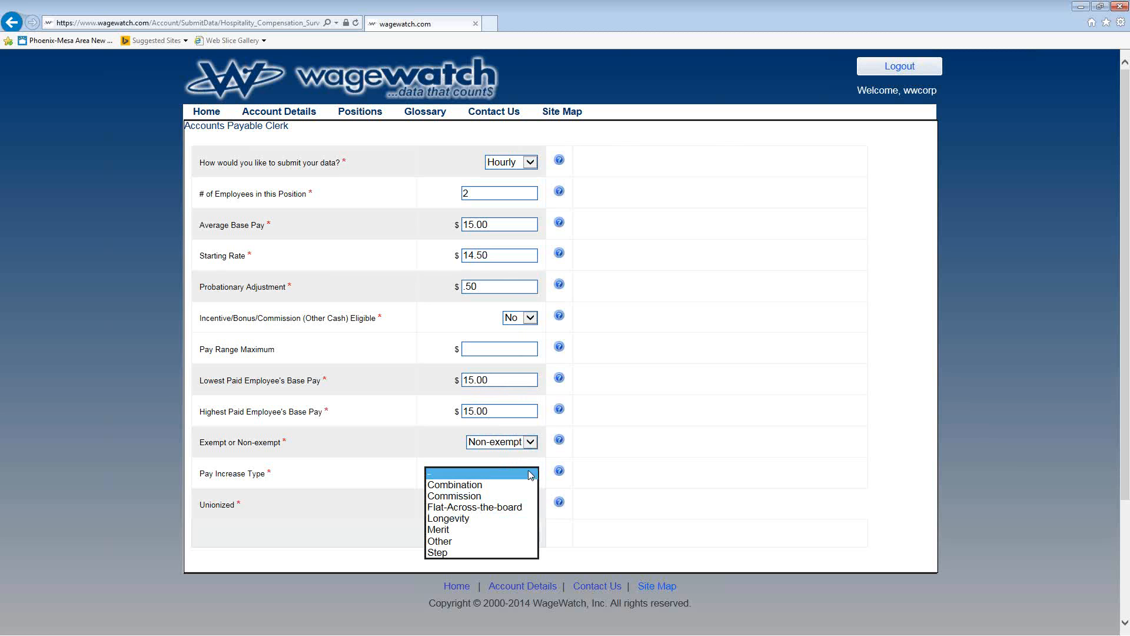
left_click(510, 507)
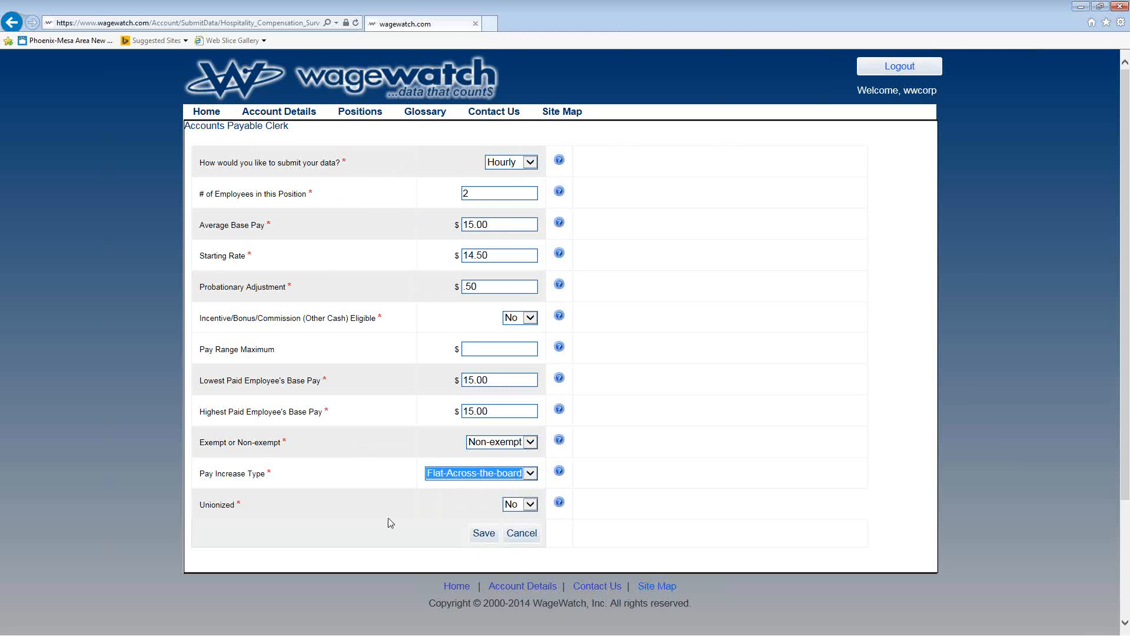
Step: Keep Unionized at No and save the Accounts Payable Clerk compensation data
left_click(530, 508)
left_click(530, 507)
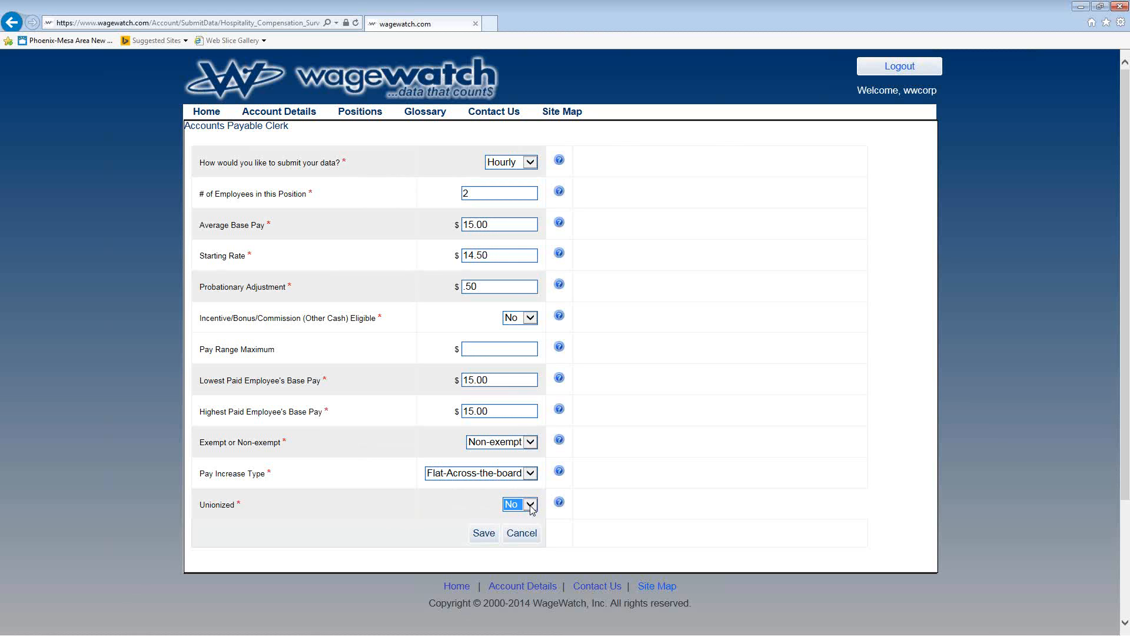
left_click(530, 508)
left_click(528, 505)
left_click(484, 533)
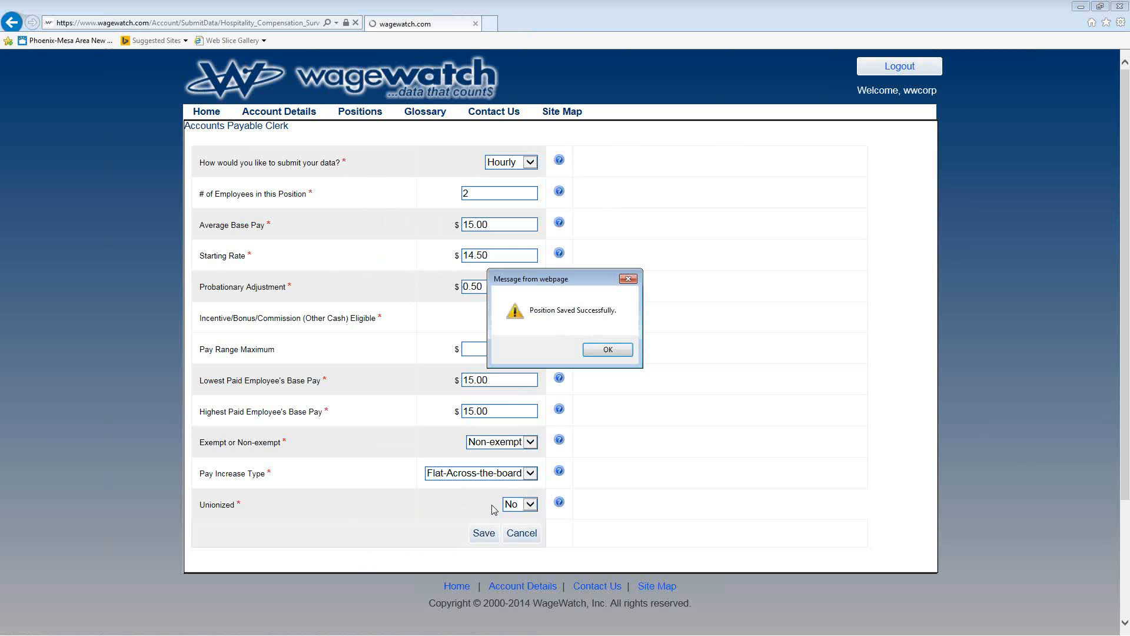
left_click(605, 352)
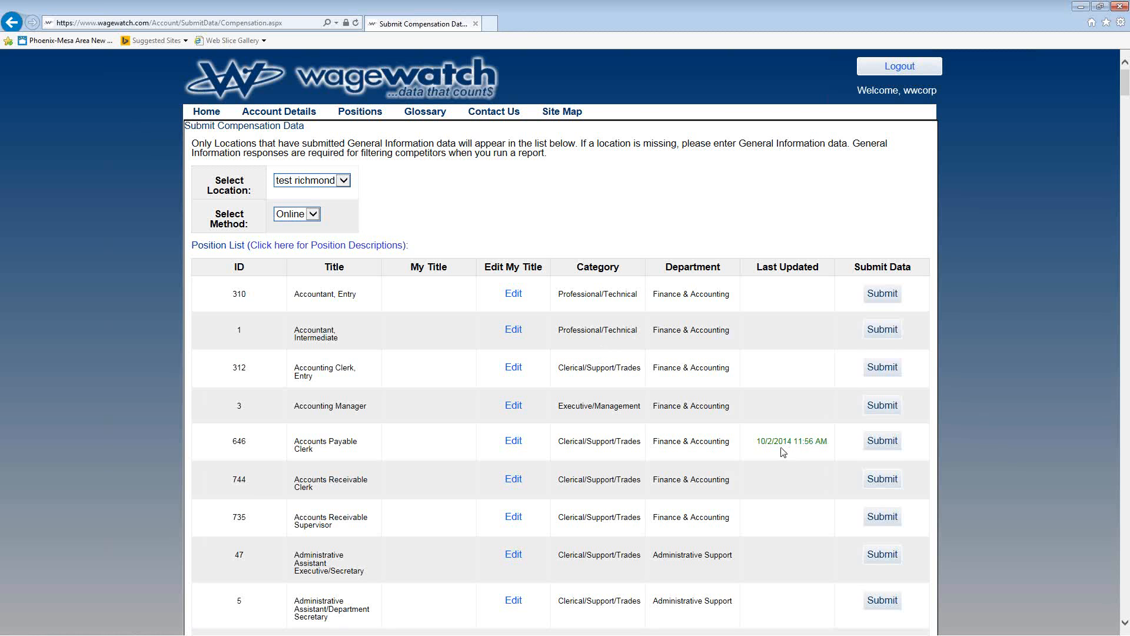
scroll(742, 439, "down", 3)
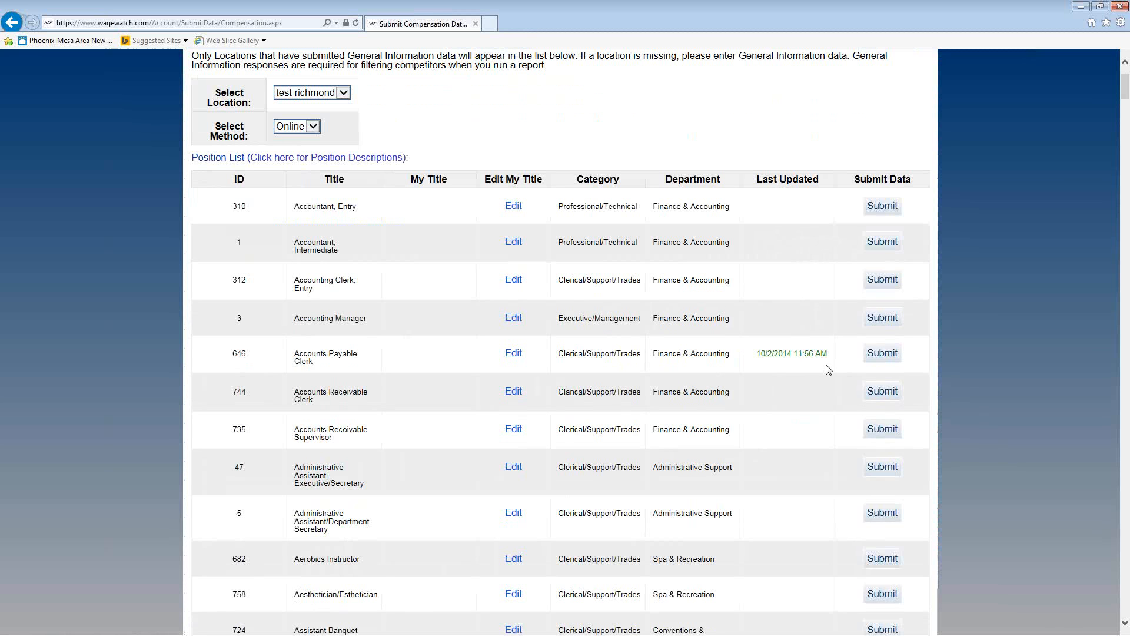
scroll(824, 368, "down", 1)
scroll(822, 363, "down", 3)
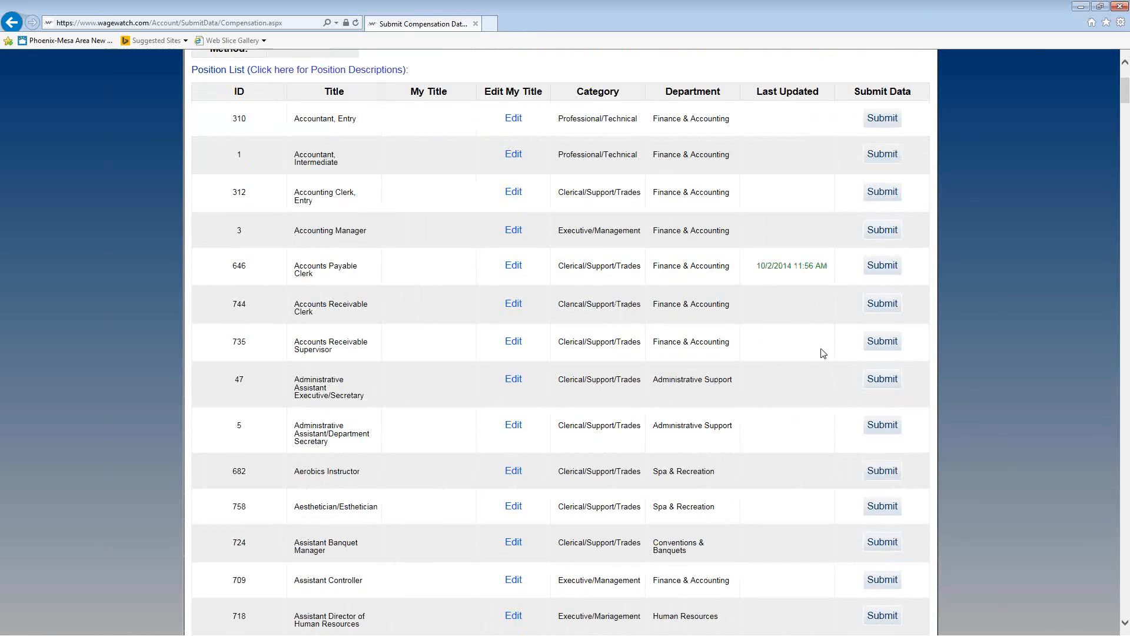